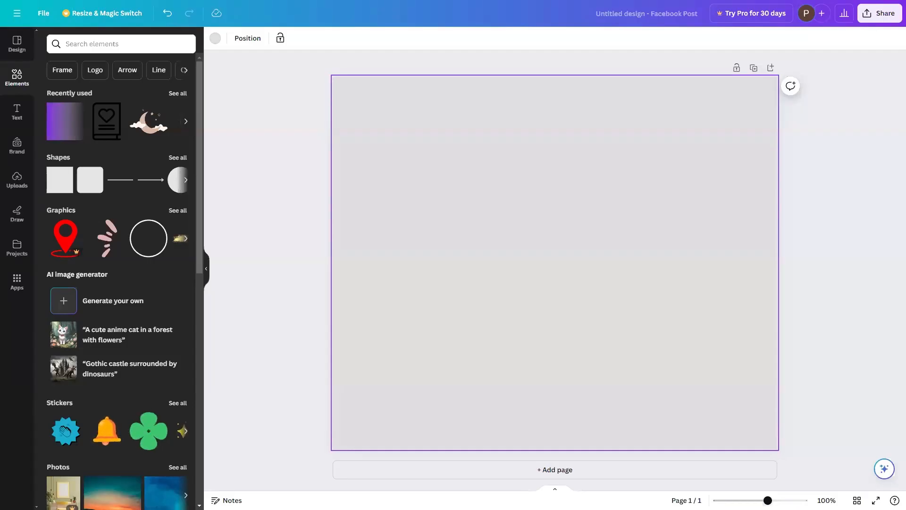
- Search the available apps for Loomly and open the Loomly app's details
click(17, 283)
click(94, 45)
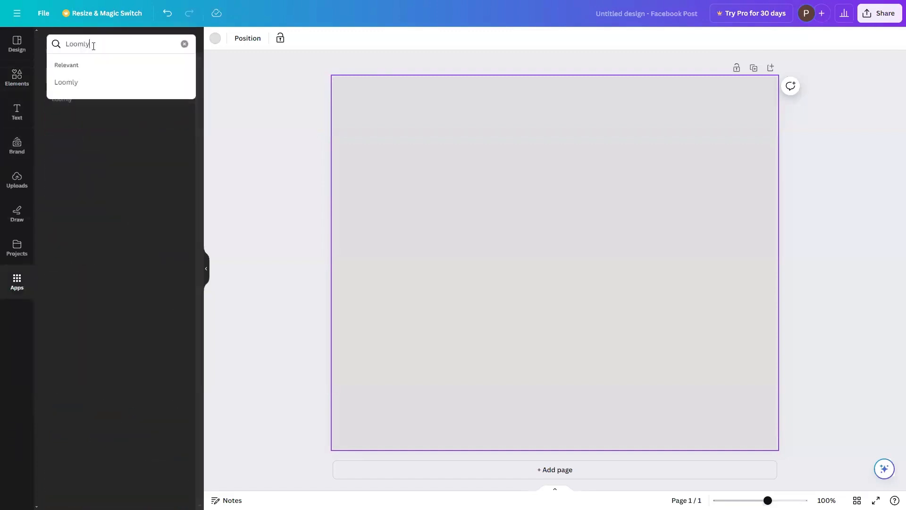
click(98, 142)
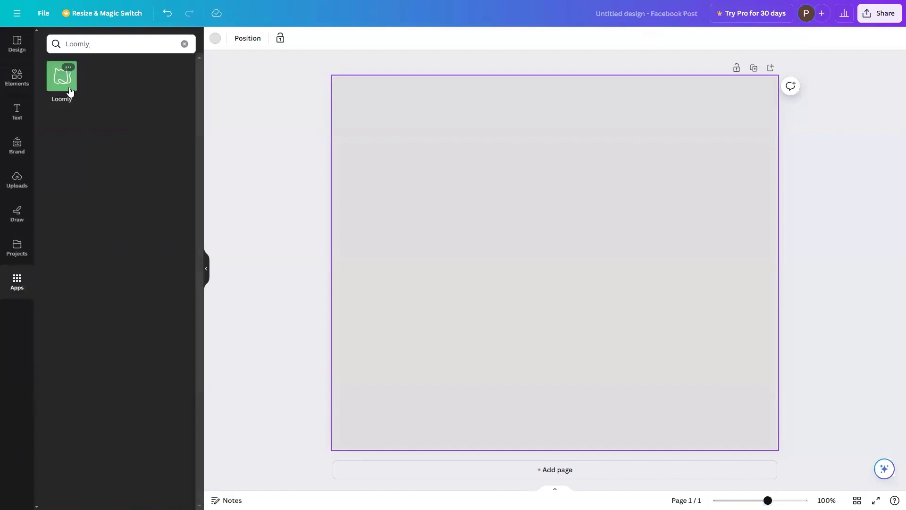
click(69, 87)
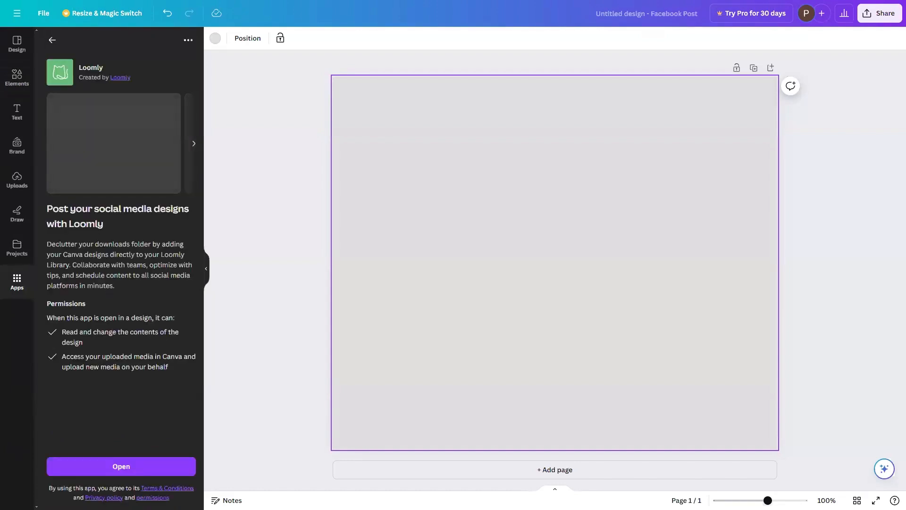
- Open the Loomly app, connect it to the Loomly account and authorize Canva's access
click(129, 472)
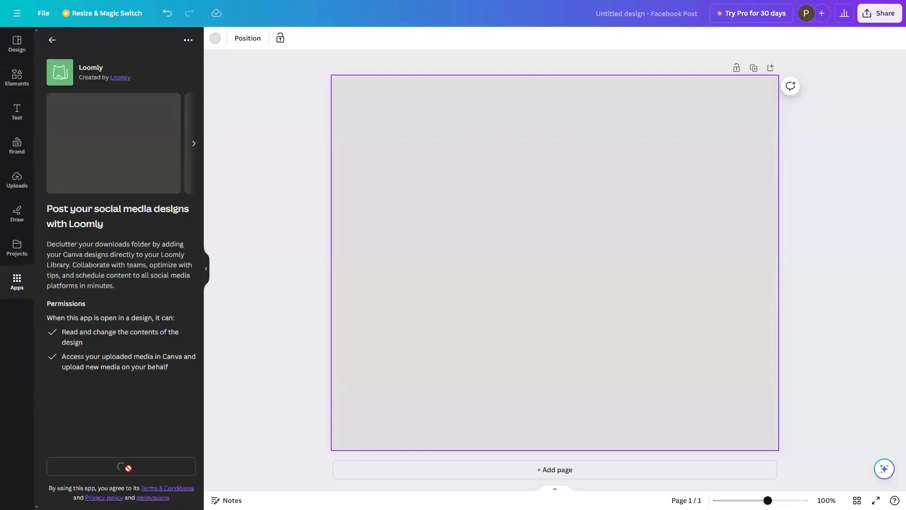
click(118, 330)
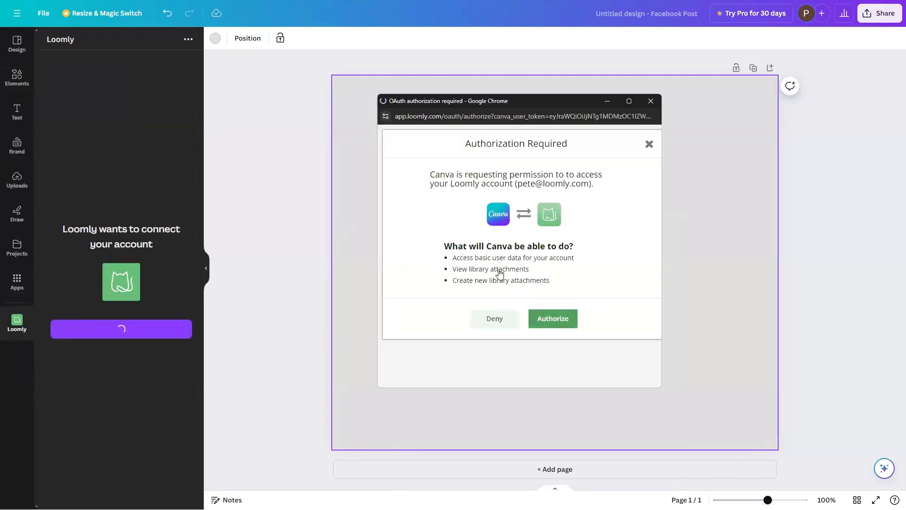
click(551, 319)
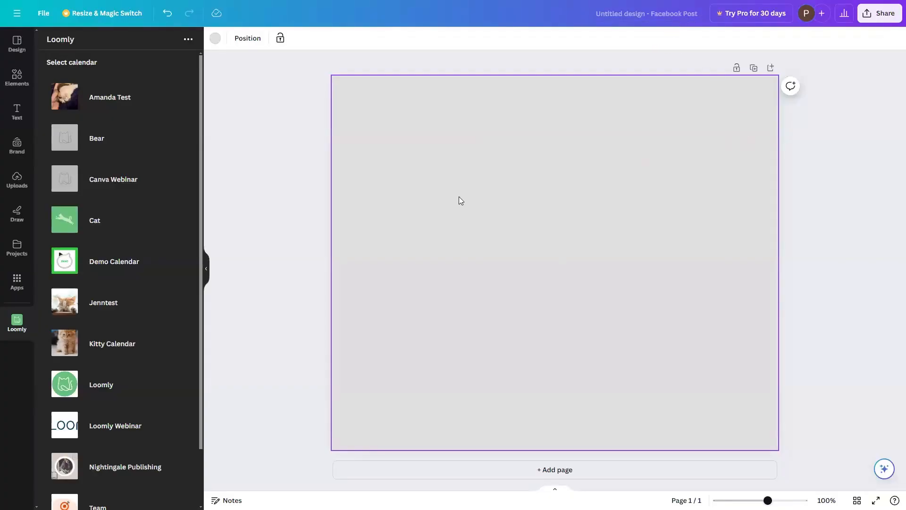
- Add the Empire of Steam book image from the Canva Webinar calendar's library and place it slightly below the page centre
click(106, 186)
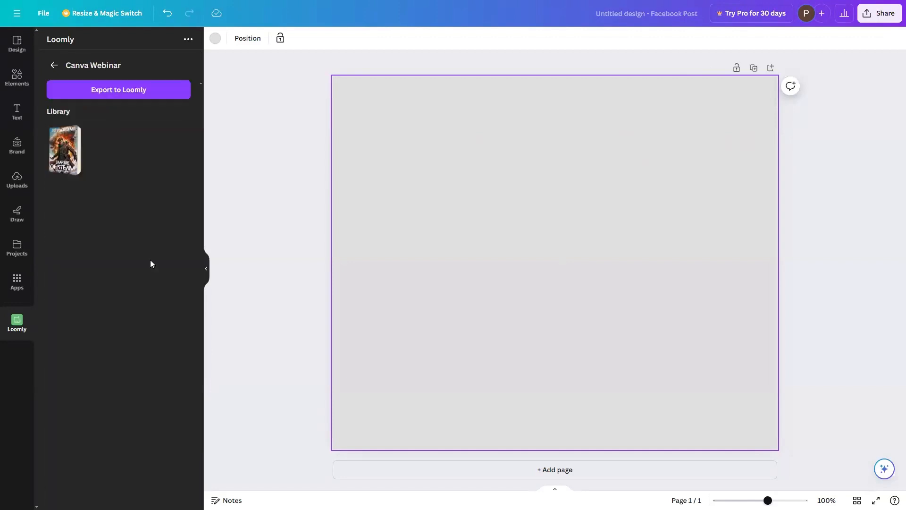
click(69, 154)
drag(548, 228, 548, 271)
click(283, 170)
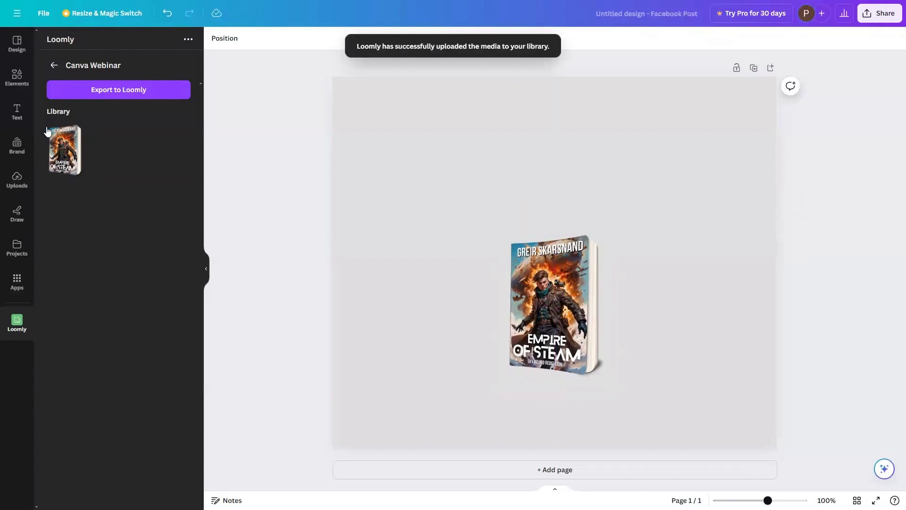
- Add a default heading and place it centred near the upper edge of the page
click(17, 112)
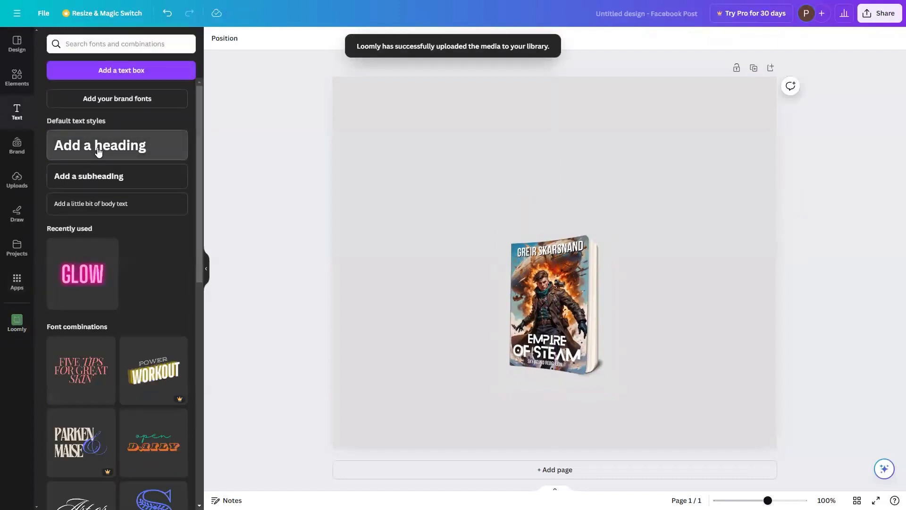
click(98, 151)
click(791, 301)
drag(627, 269, 633, 116)
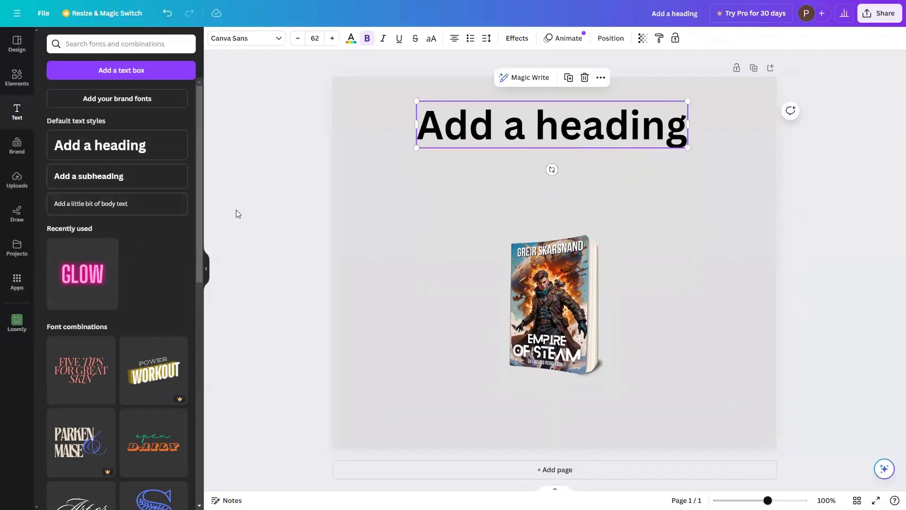
click(259, 216)
- Add a default subheading and place it between the heading and the book image
click(111, 176)
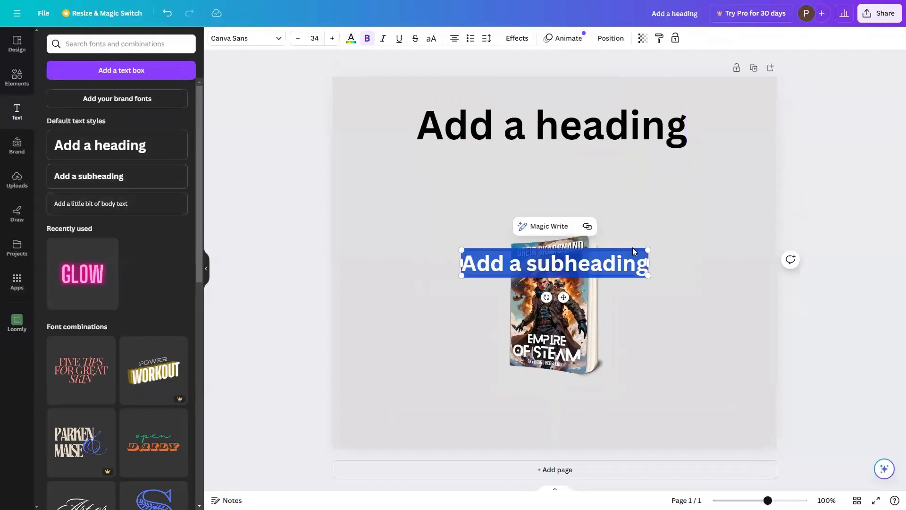
click(774, 311)
drag(557, 263, 562, 185)
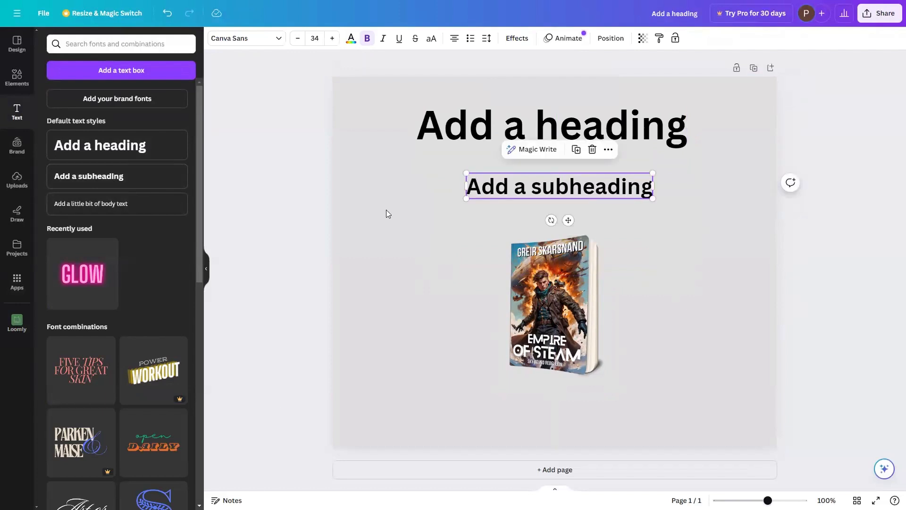
- Replace the heading text with "Unleash the Adventure" and widen its text box to the page width so it fits on one line
double_click(445, 123)
text(Unleash the Adventure)
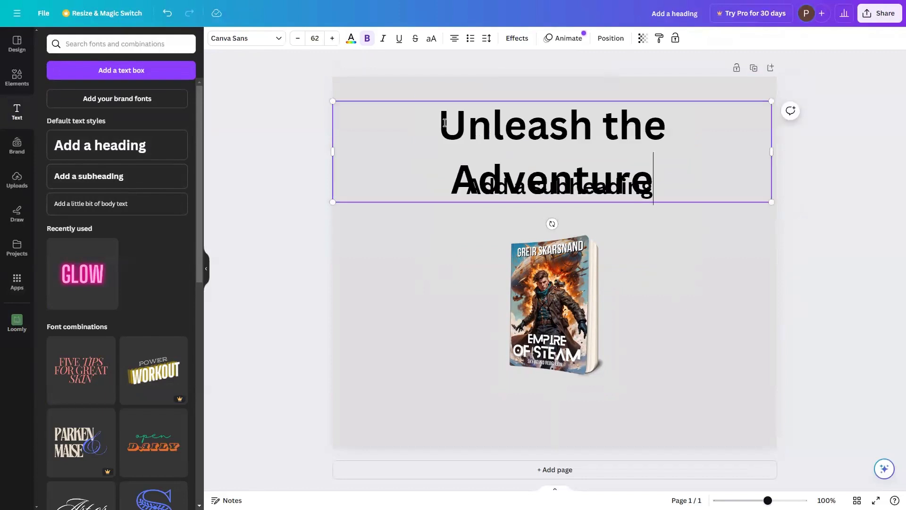
mouse_move(772, 151)
mouse_down()
mouse_move(786, 151)
mouse_move(777, 152)
mouse_up()
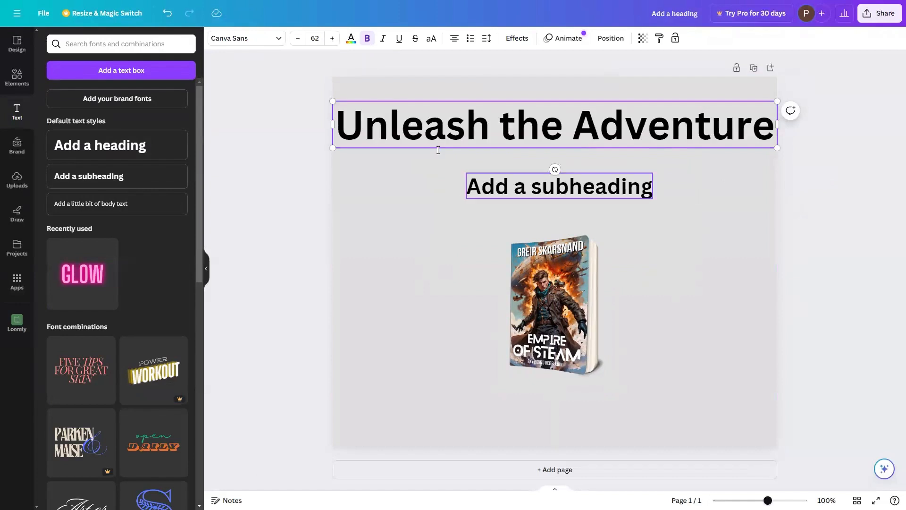
- Set the heading's font to Sports World
click(275, 38)
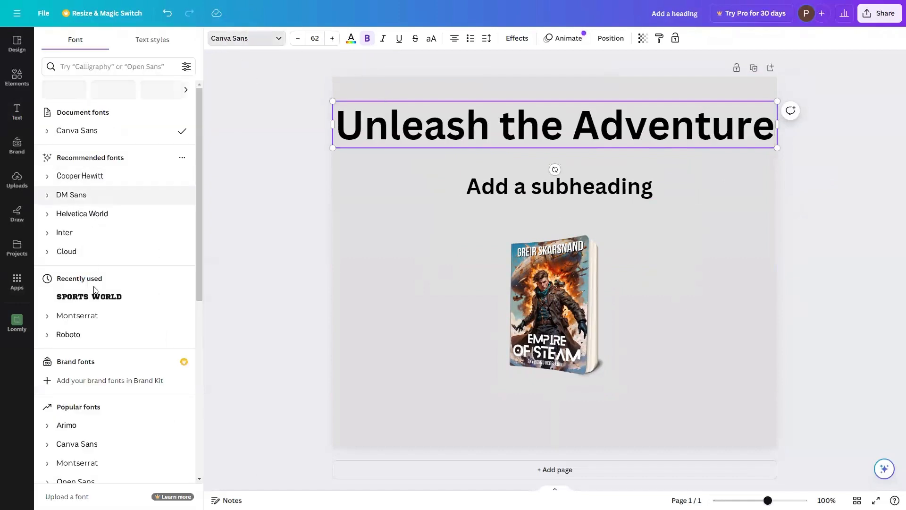
click(90, 296)
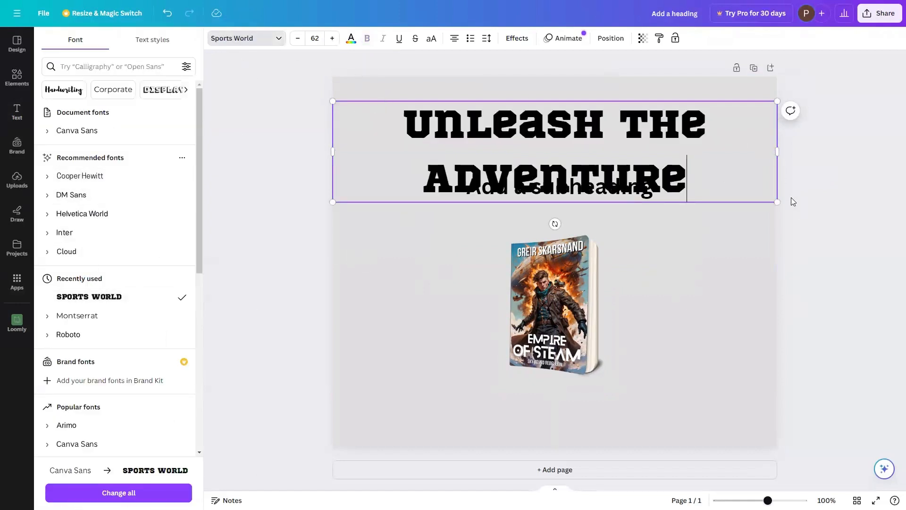
click(725, 220)
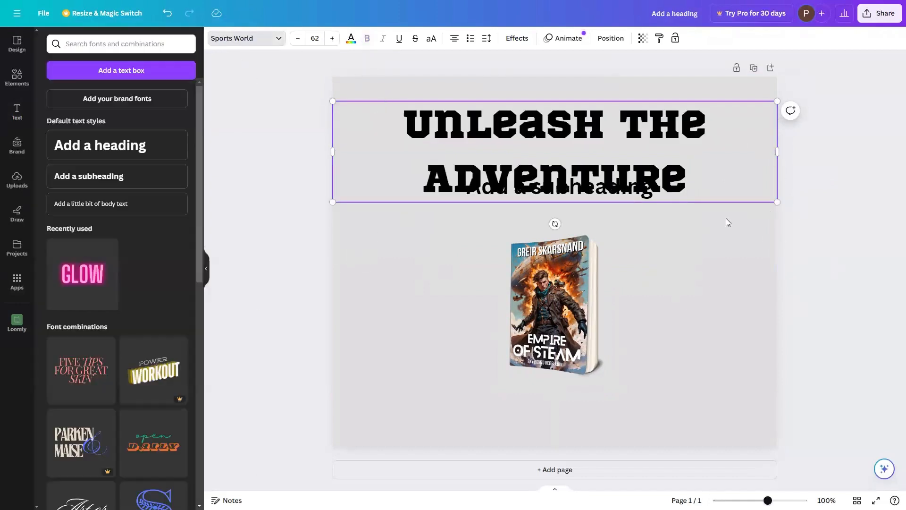
click(675, 227)
- Place the subheading just below the book and change its text to "Dive into a steampunk world where airships rule the skies!!"
drag(646, 182, 630, 405)
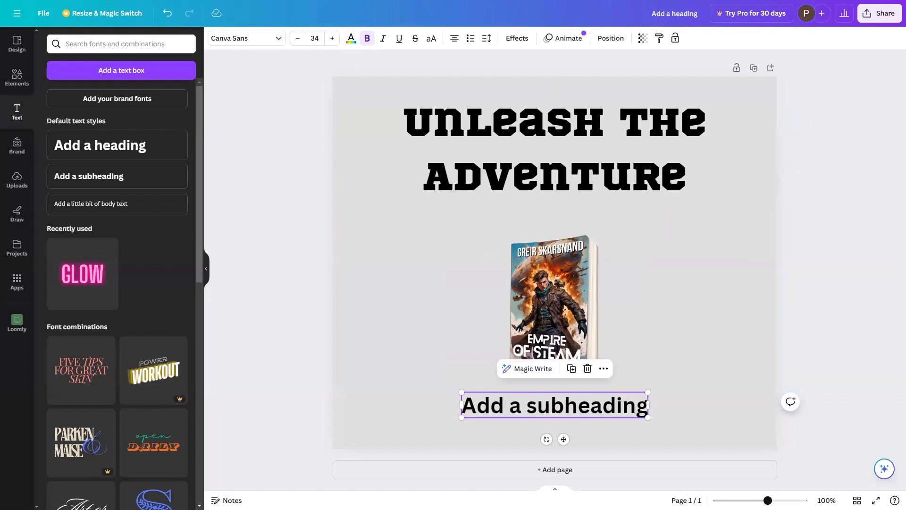
double_click(534, 410)
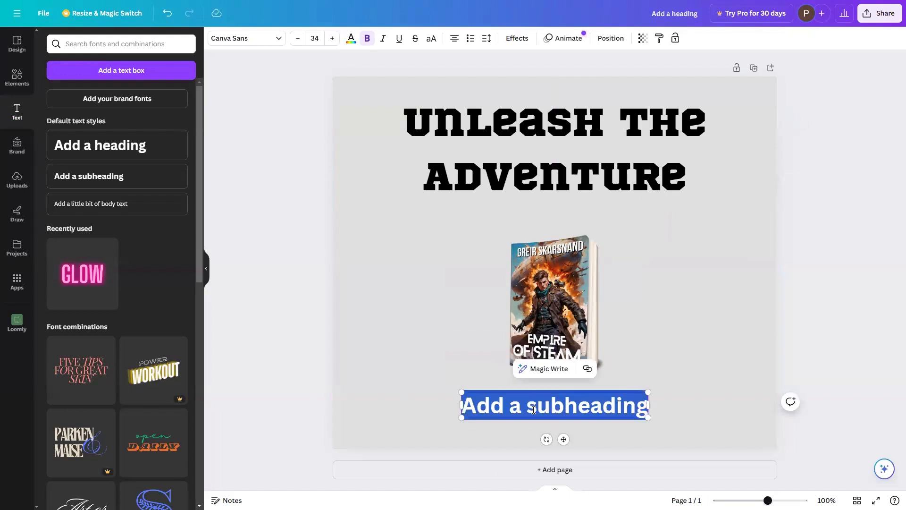
text(Dive into a steampunk world where airships rule the skies!!)
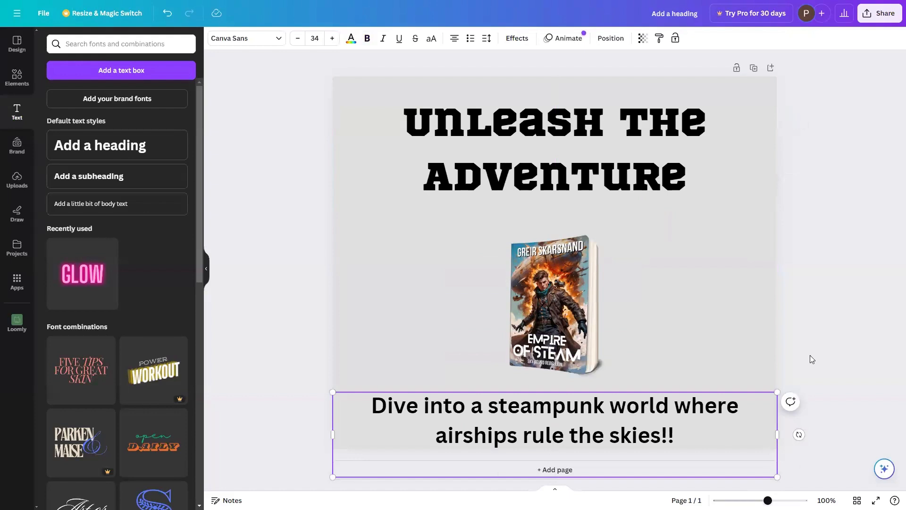
click(890, 330)
drag(698, 401, 695, 379)
click(803, 336)
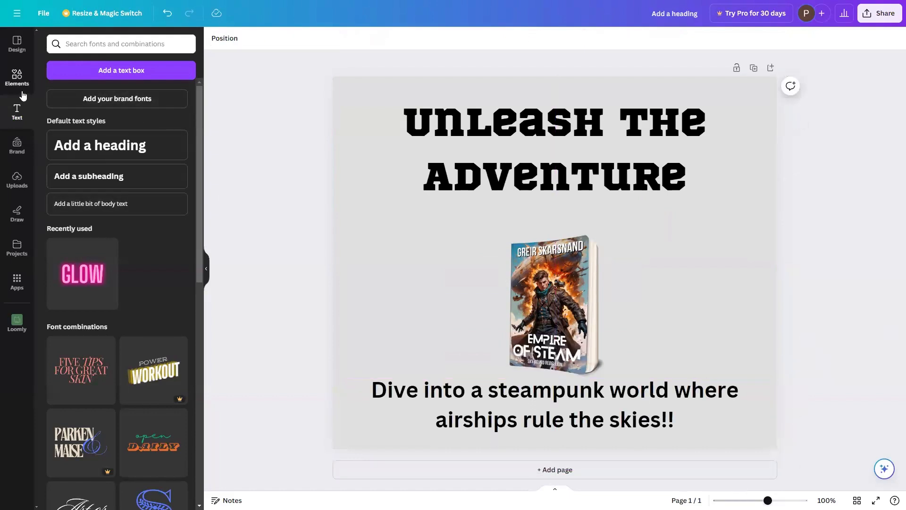
- Add the recently used purple gradient square, rotate it so the solid colour is at its lower edge, and move it beside the book
click(17, 77)
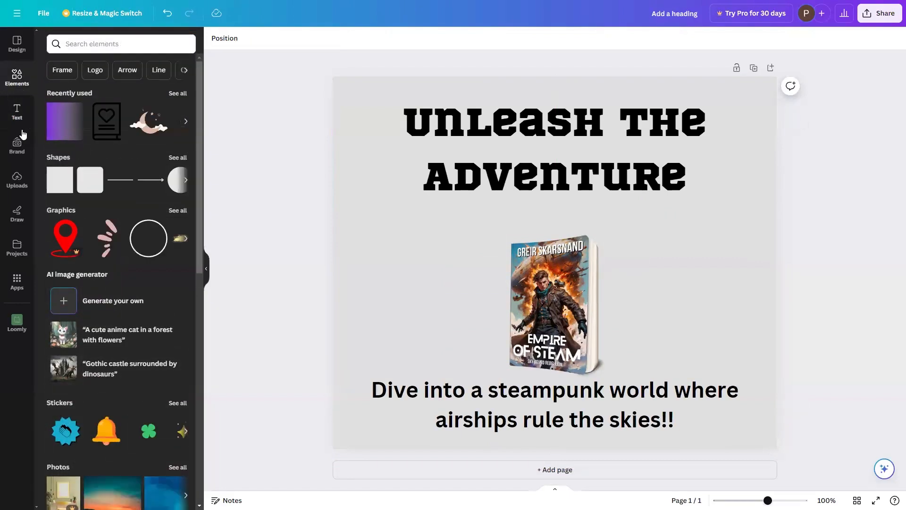
click(65, 121)
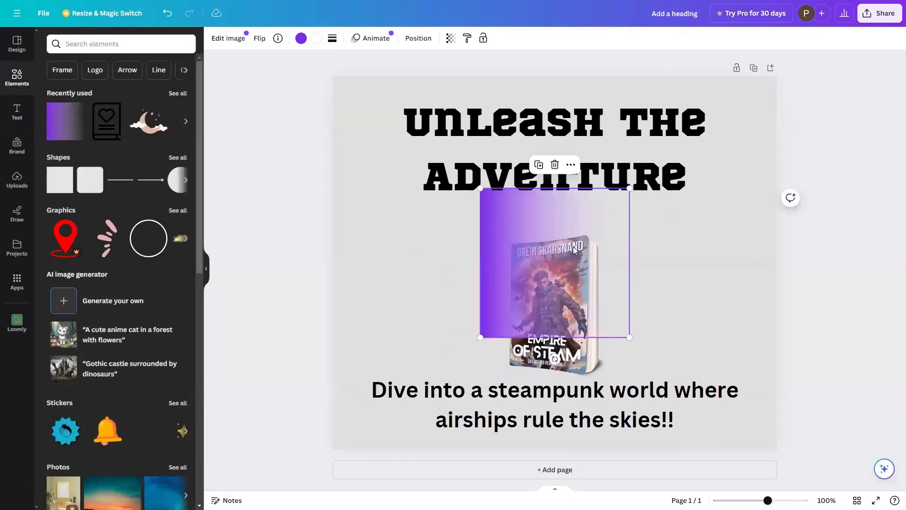
drag(555, 359, 635, 260)
drag(602, 311, 484, 308)
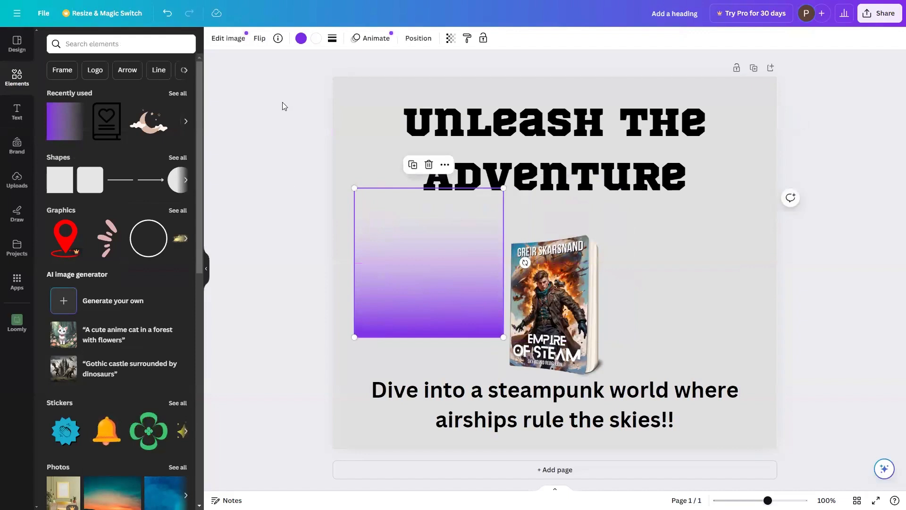
- Recolour the gradient with the orange photo colour and enlarge it to cover the whole page
click(300, 39)
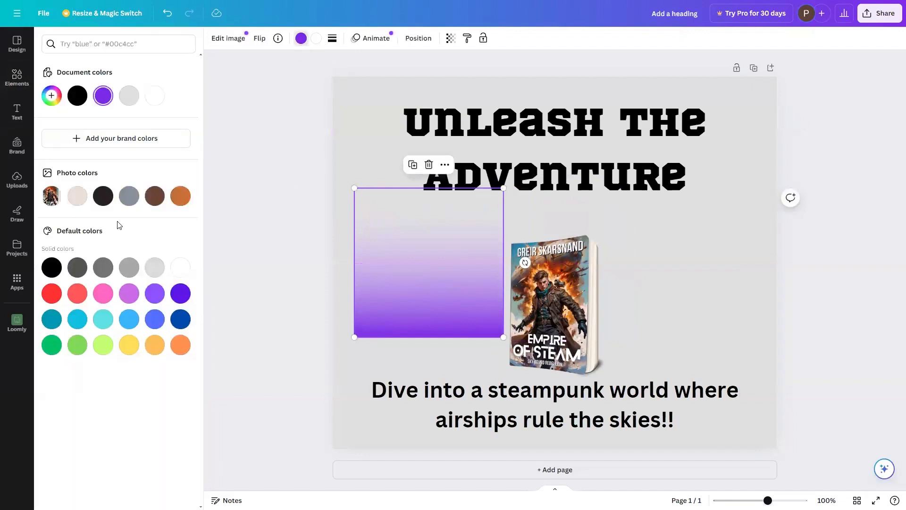
click(180, 196)
drag(453, 309, 415, 422)
drag(470, 303, 871, 108)
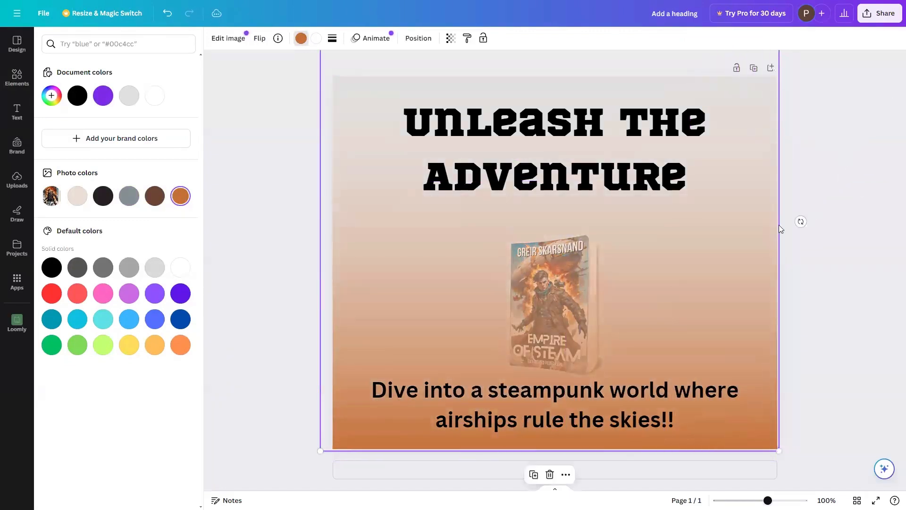
drag(701, 243, 652, 263)
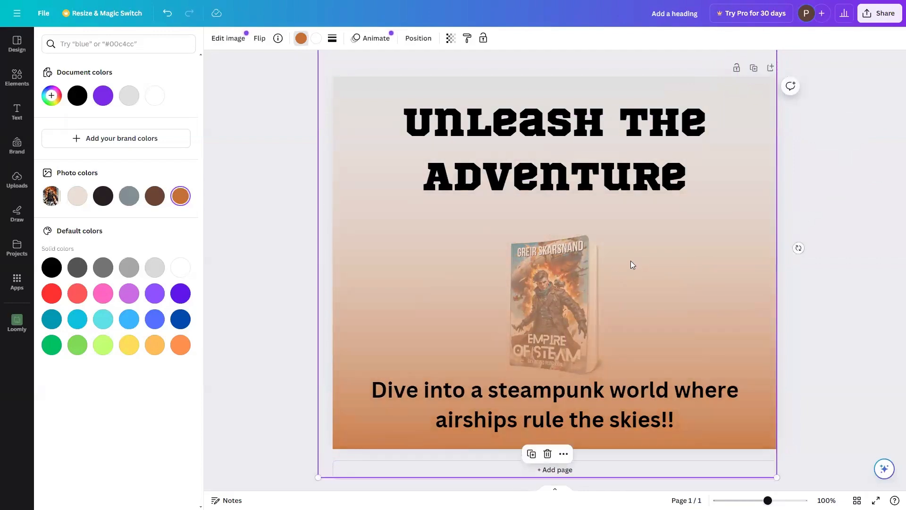
- Send the orange gradient to the back, behind the book image and the texts
right_click(631, 245)
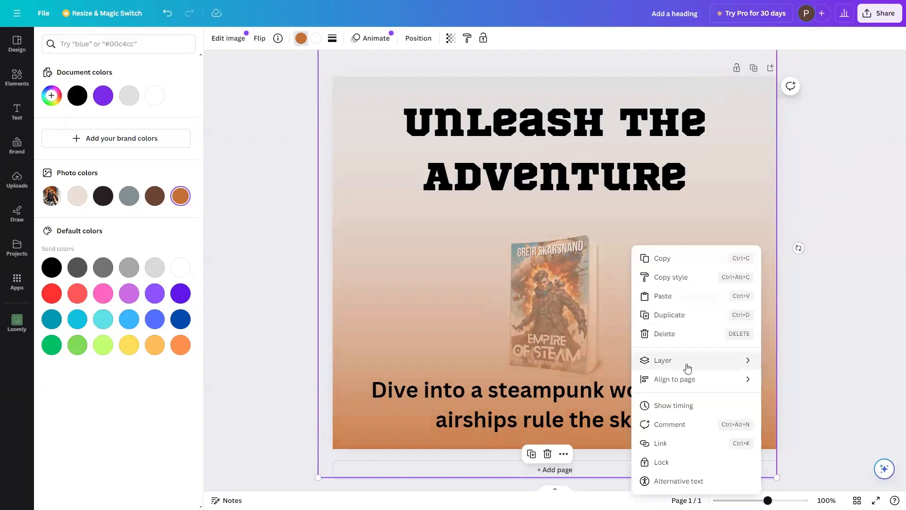
mouse_move(667, 360)
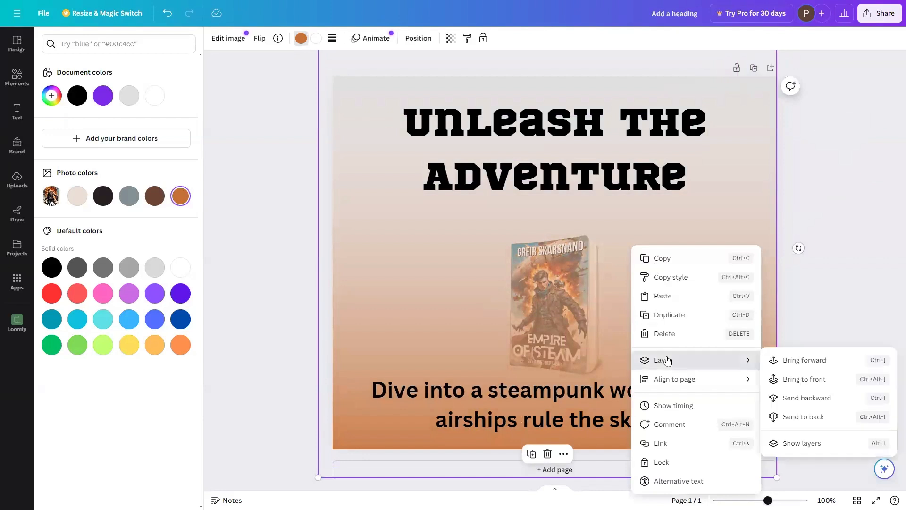
click(800, 417)
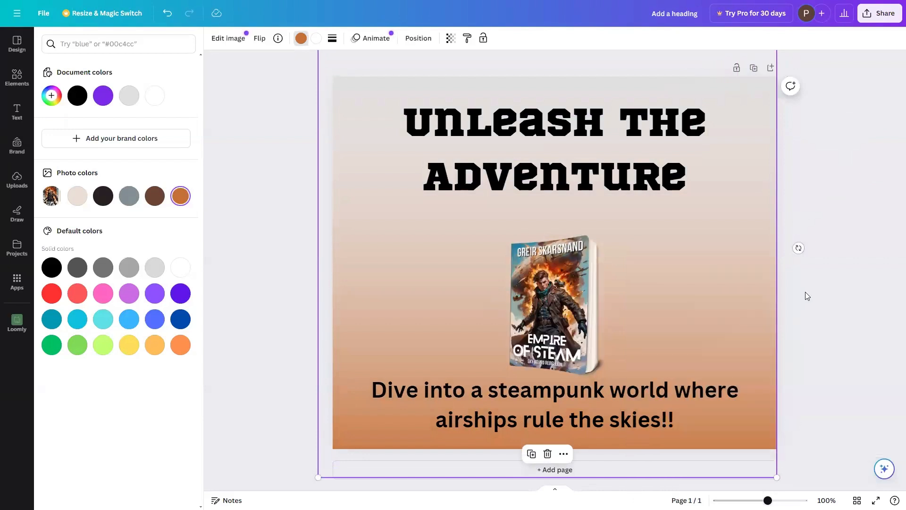
key(Escape)
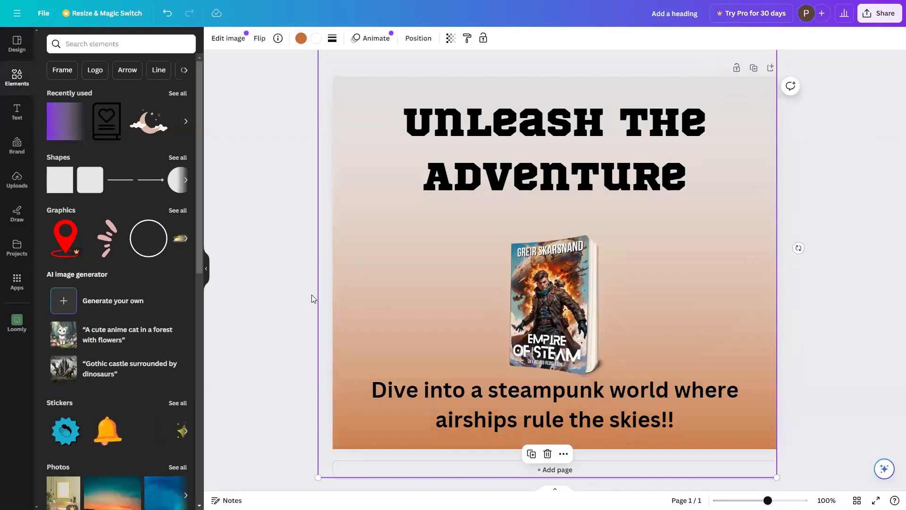
click(281, 215)
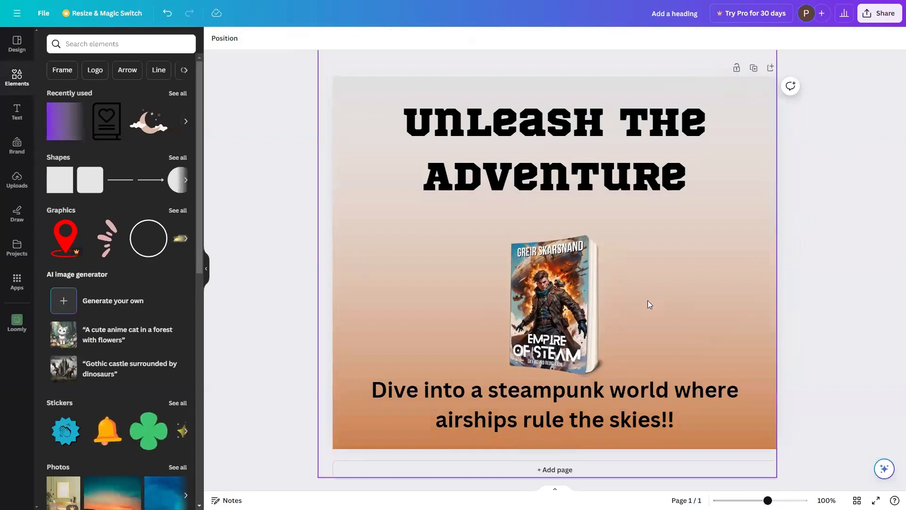
- Move the book image up to leave space above the subheading
drag(596, 293, 596, 268)
click(810, 336)
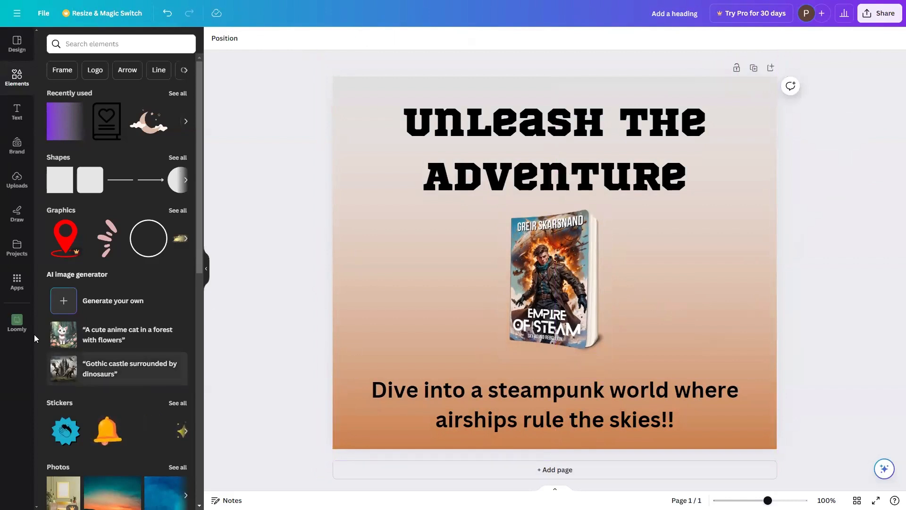
- Export the finished design as a PNG to the Canva Webinar calendar through the Loomly app
click(16, 322)
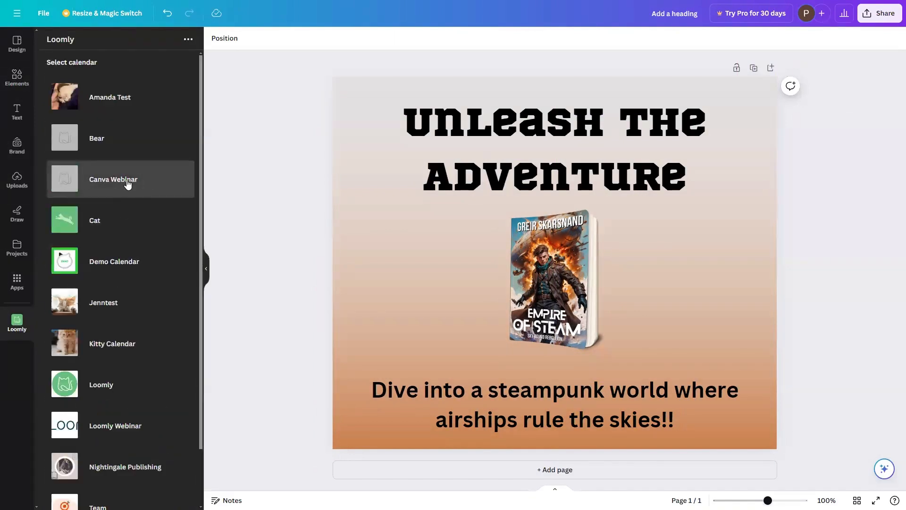
click(128, 184)
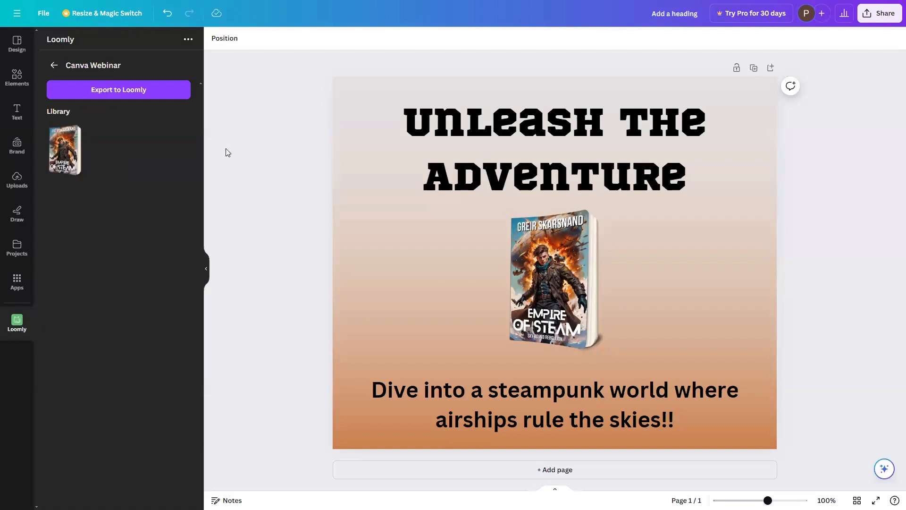
click(140, 91)
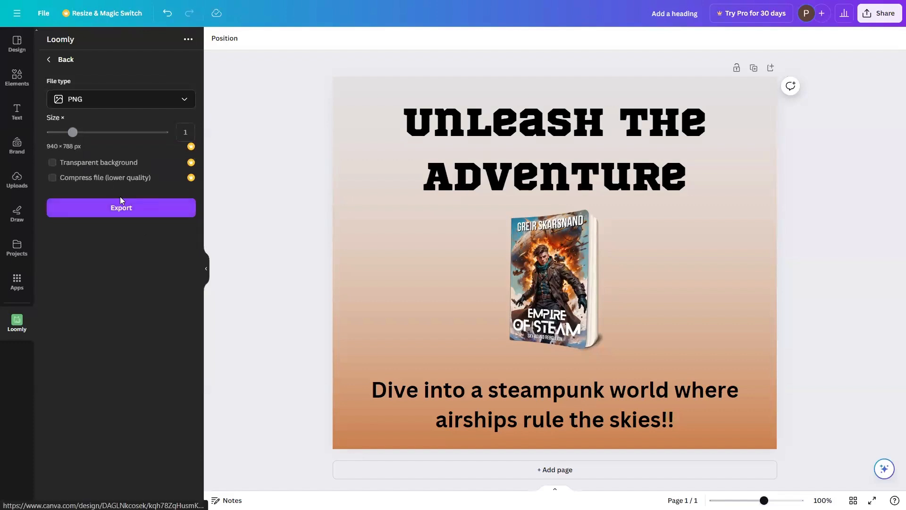
click(124, 215)
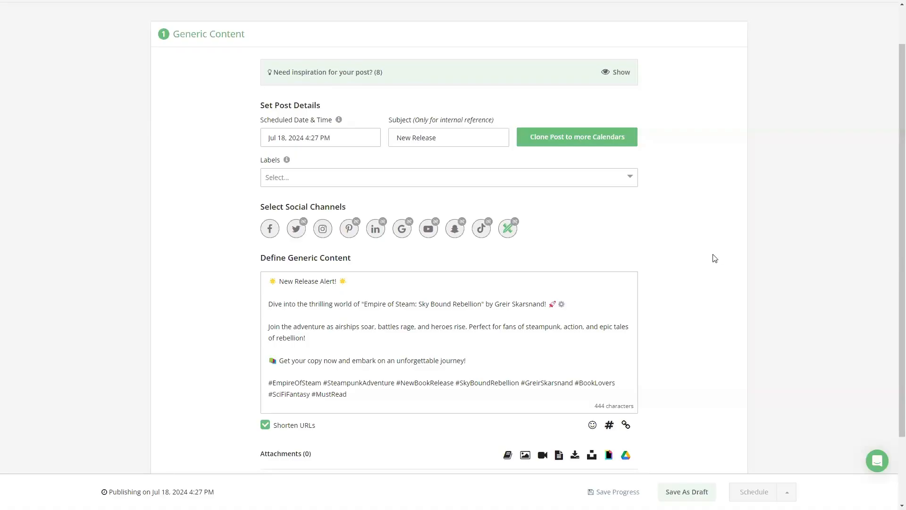
- Switch to Loomly and attach the exported "Unleash the Adventure" design from the library to the New Release post
scroll(697, 270, down, 1)
scroll(697, 271, up, 1)
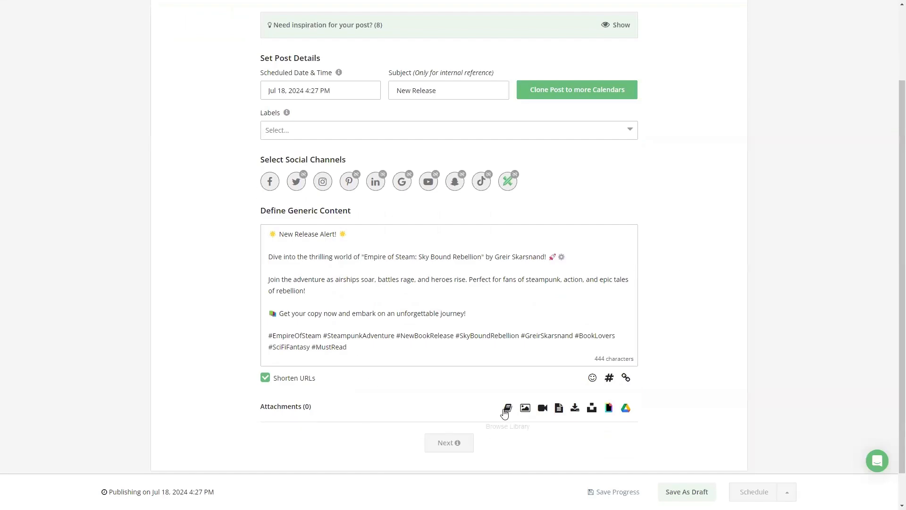
click(504, 410)
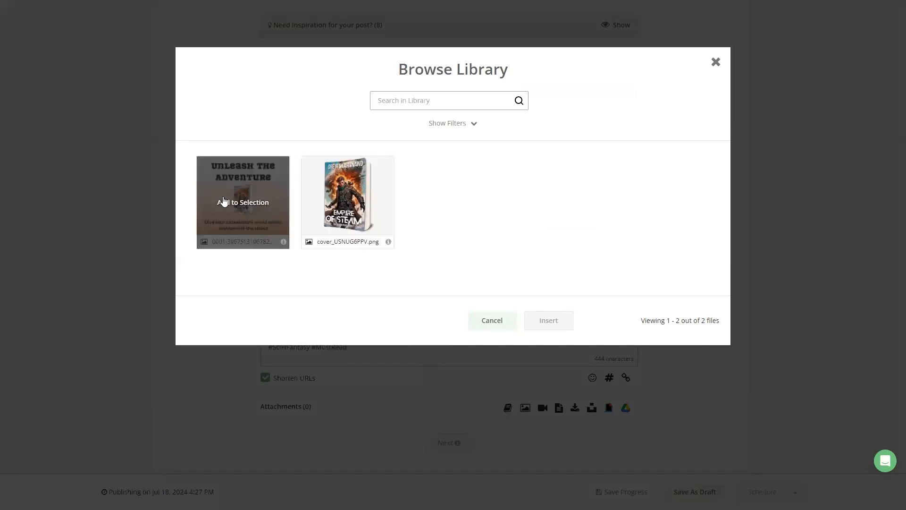
click(251, 198)
click(510, 320)
- Select Facebook and Instagram as the social channels for the New Release post
scroll(740, 275, down, 1)
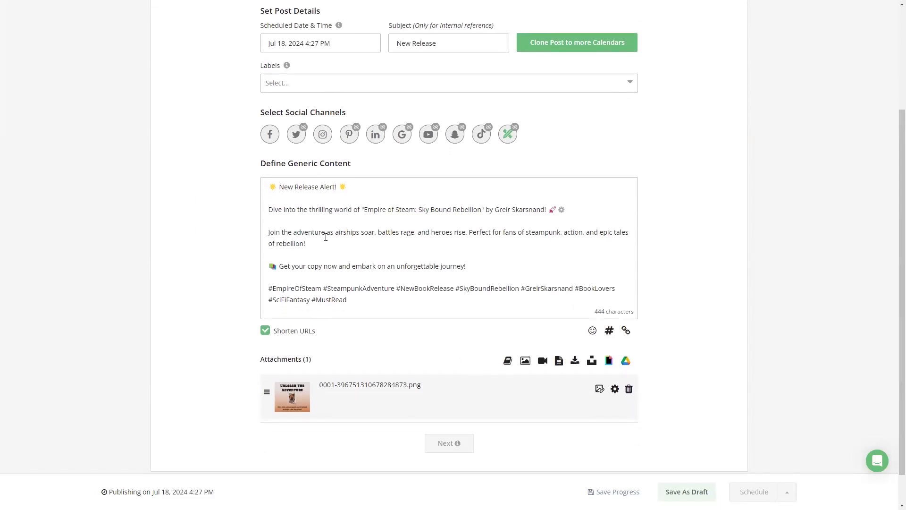
click(274, 137)
click(322, 137)
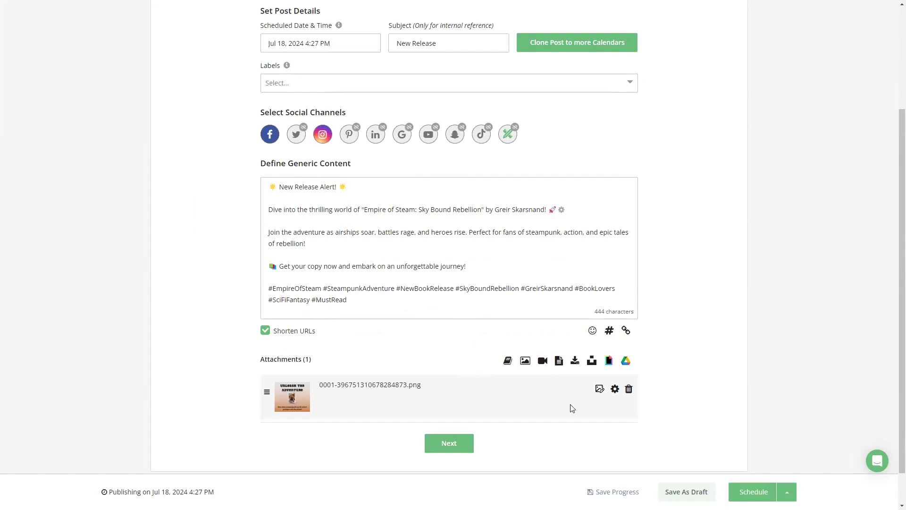
- Add a short descriptive alt text starting with "Book" to the attached design image
click(615, 389)
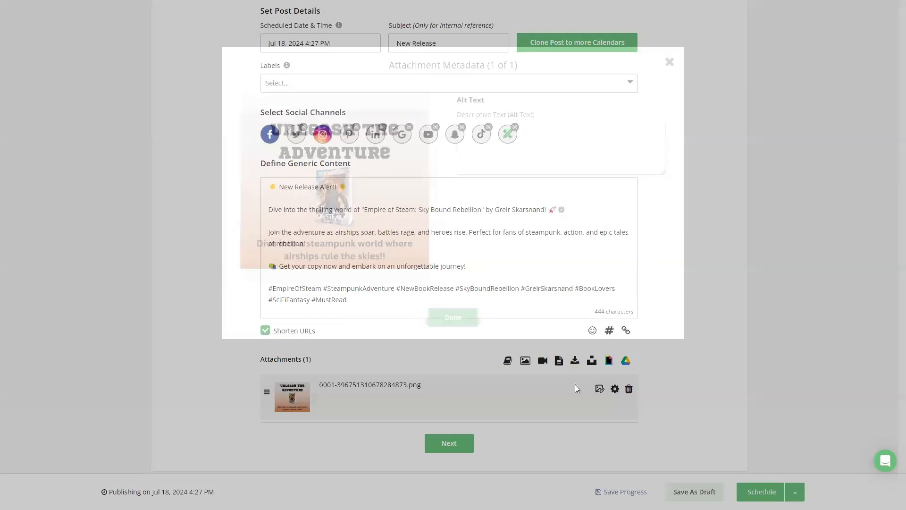
click(526, 152)
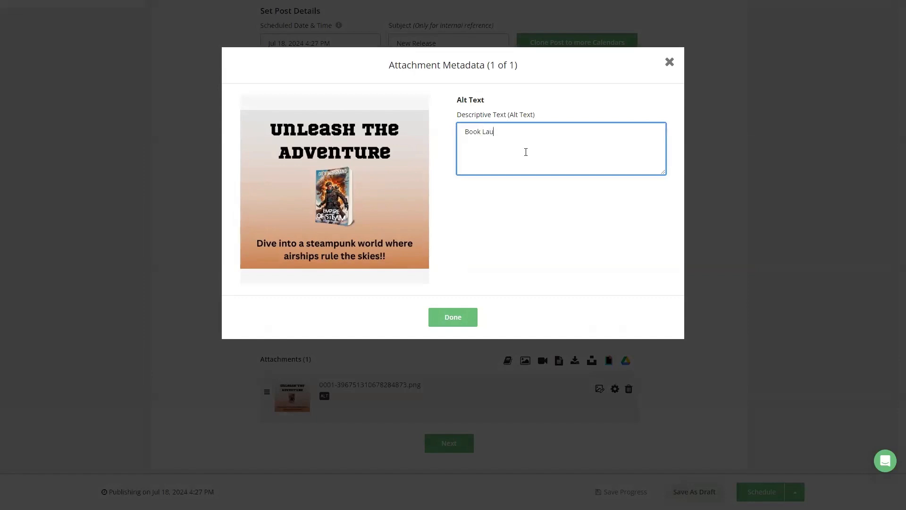
click(461, 318)
- Proceed to fine-tuning the post content and switch from the Facebook version to the Instagram version
scroll(726, 257, down, 1)
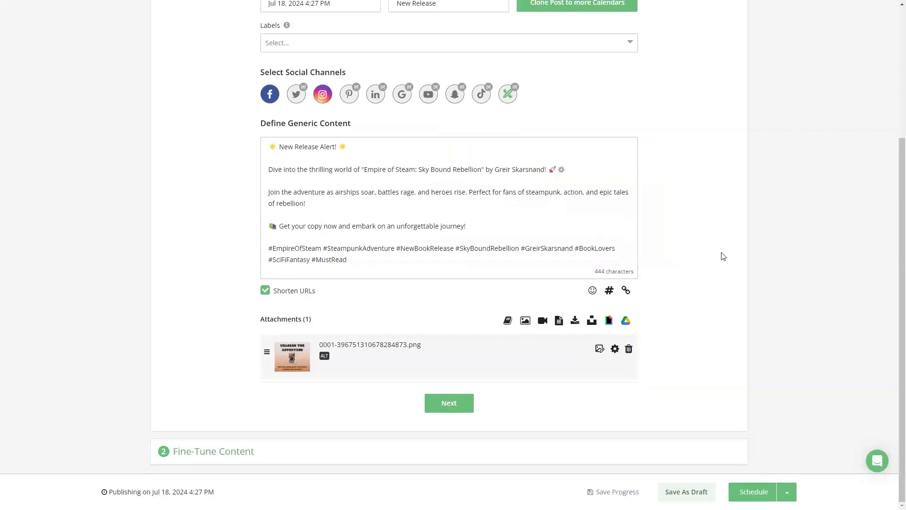
click(450, 402)
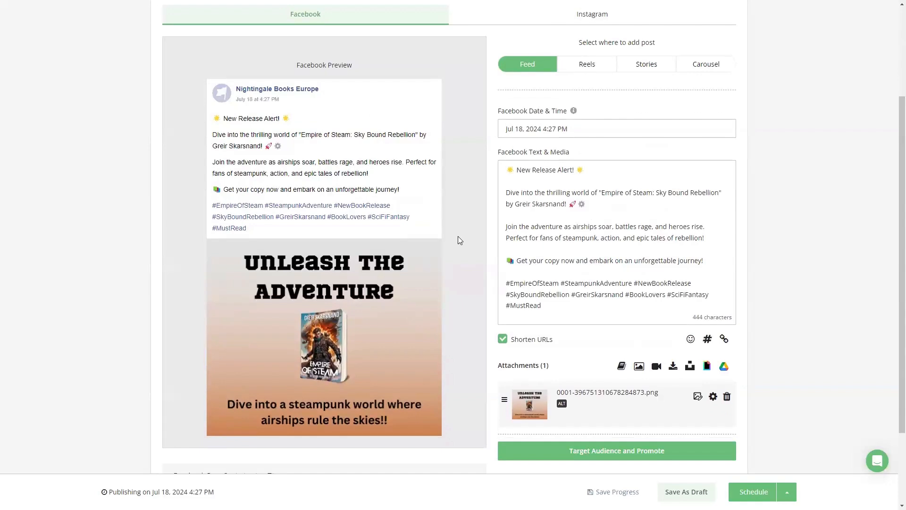
scroll(615, 247, up, 1)
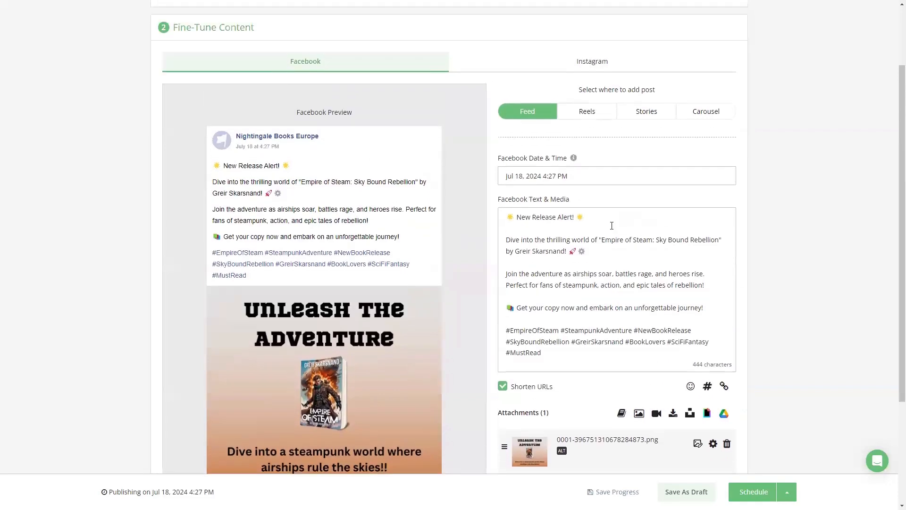
click(596, 64)
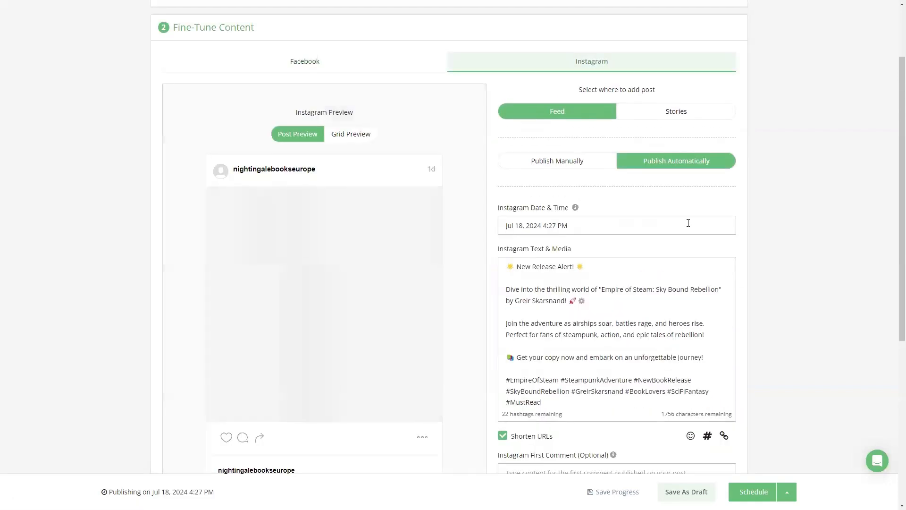
- Crop the Instagram post's attached image to the Instagram Square ratio and save the edited image
scroll(800, 295, down, 5)
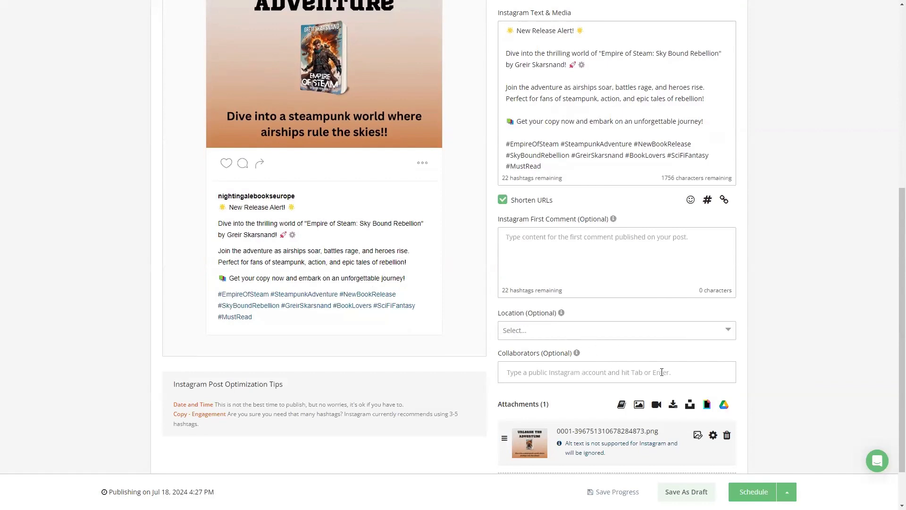
scroll(769, 350, down, 1)
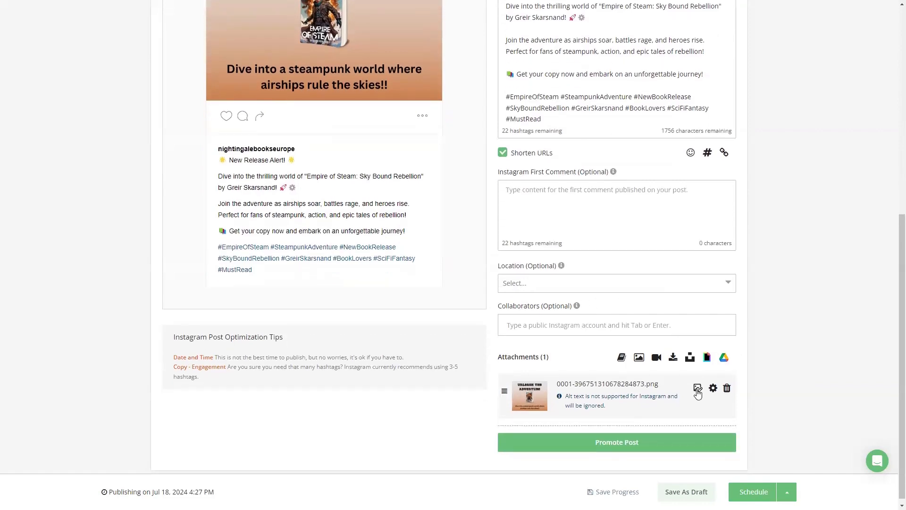
click(698, 388)
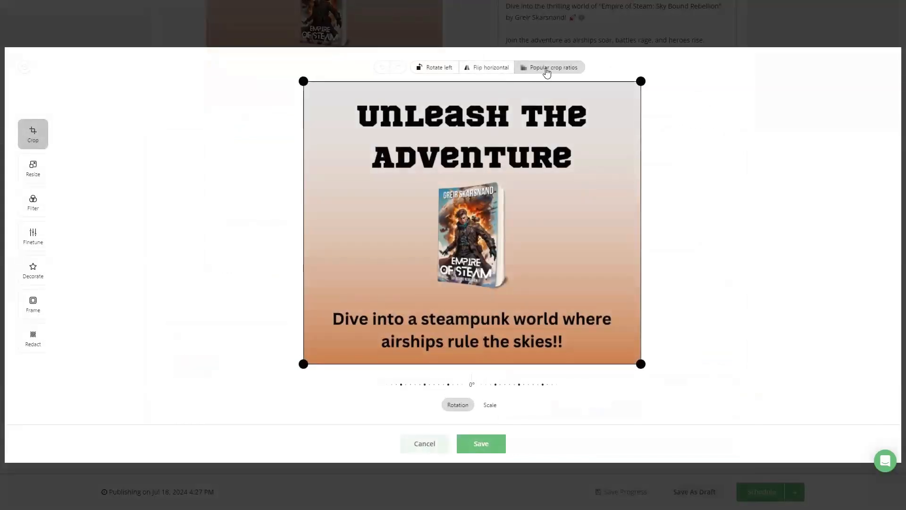
click(546, 69)
scroll(555, 324, down, 2)
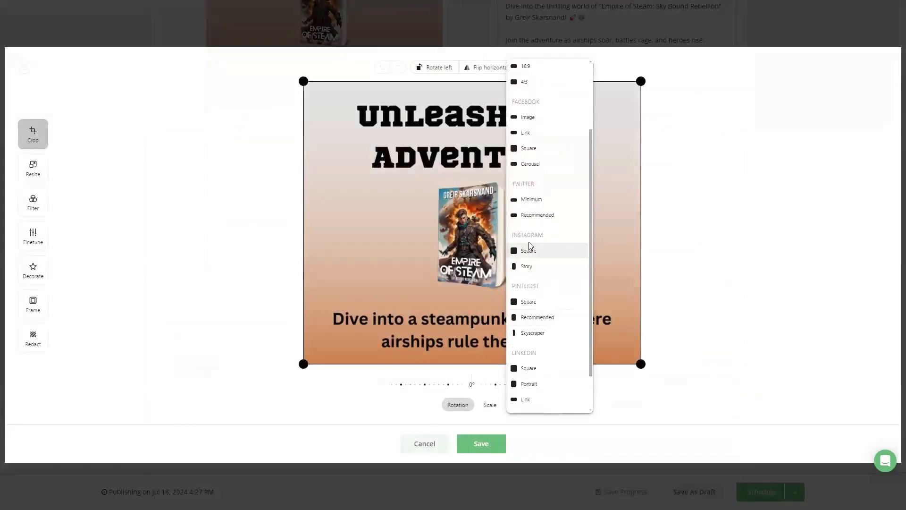
click(529, 250)
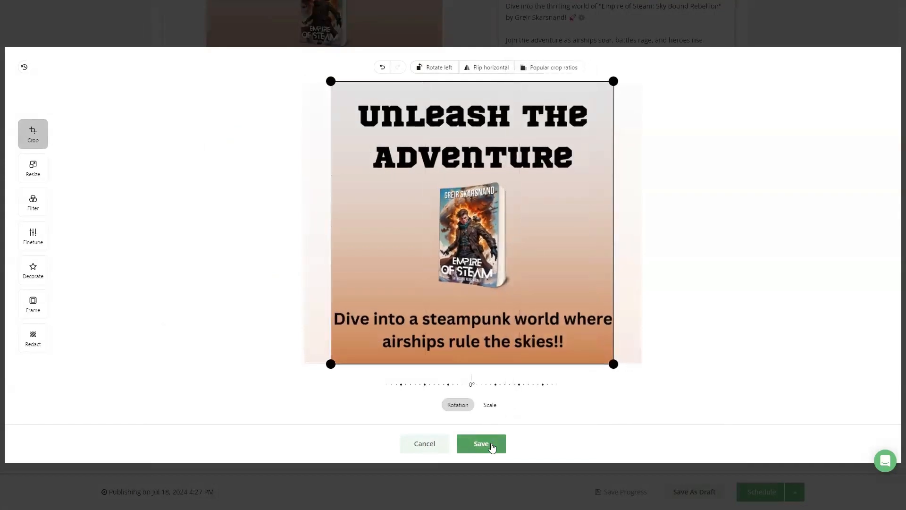
click(494, 444)
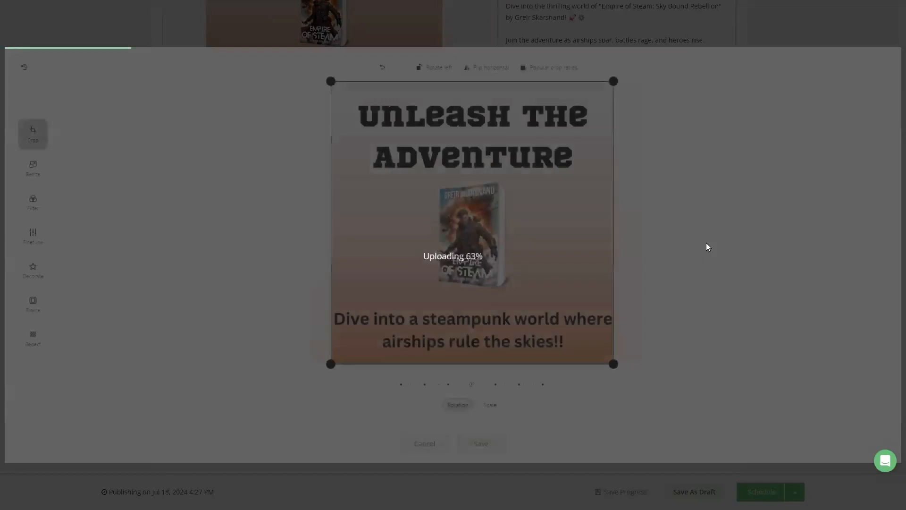
scroll(772, 244, down, 1)
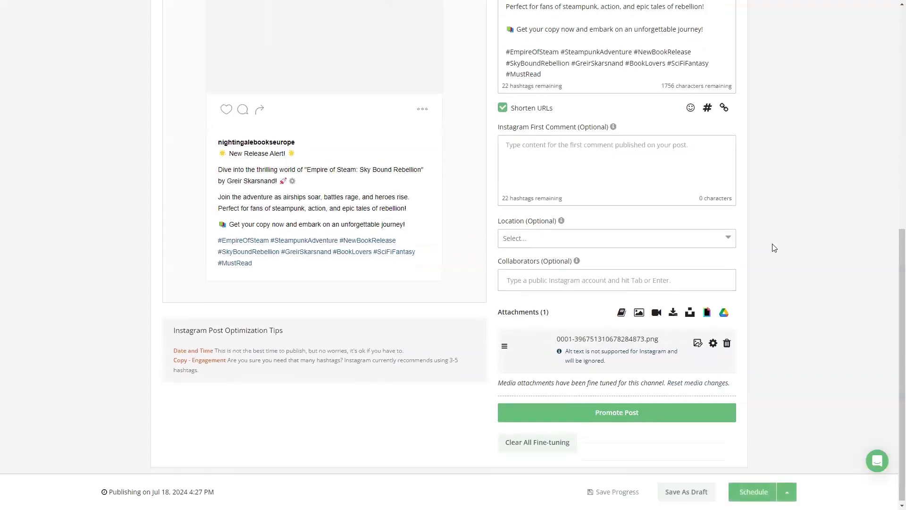
- Review the Instagram and Facebook previews, and save the post as a draft
scroll(273, 227, up, 4)
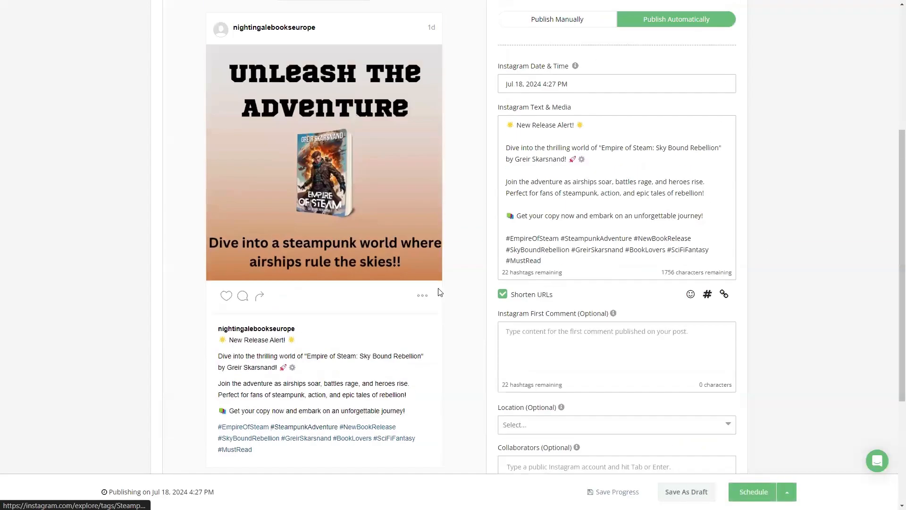
scroll(340, 189, up, 3)
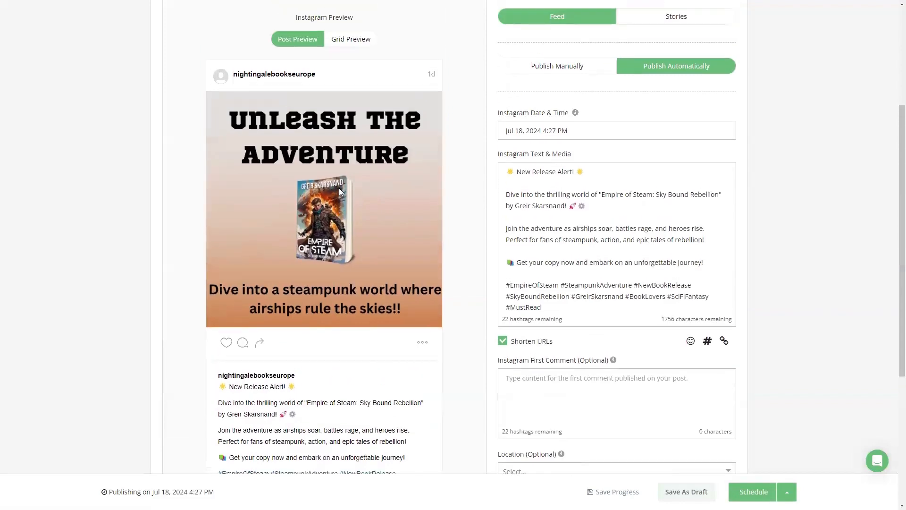
click(317, 68)
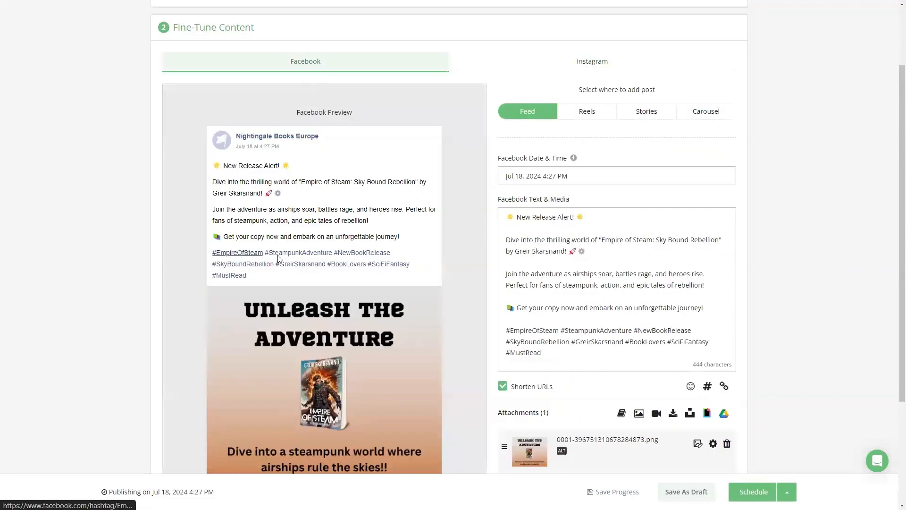
scroll(867, 360, down, 4)
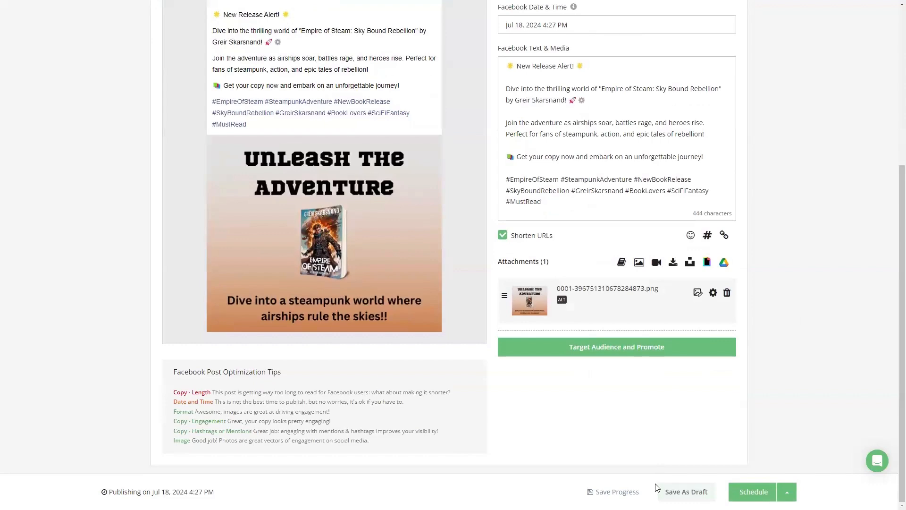
click(688, 493)
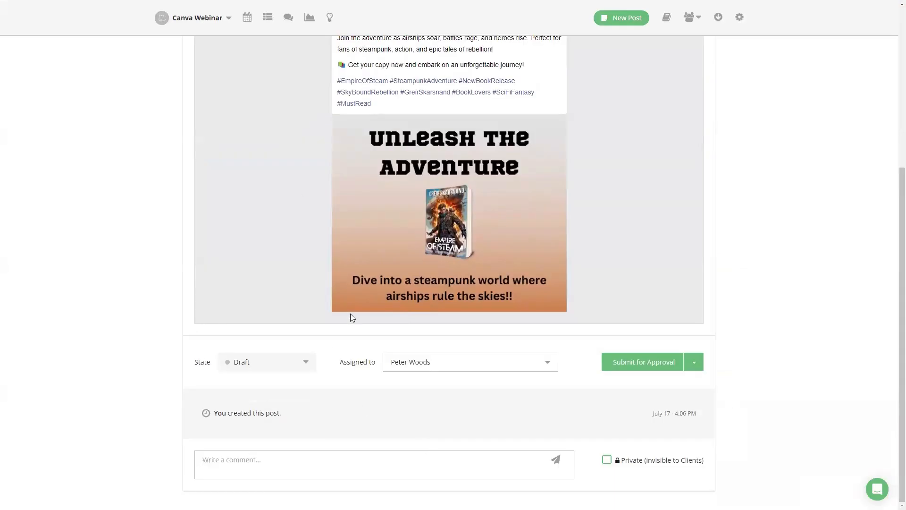
- Assign the draft post to another team member and change its state to Pending Approval
click(456, 366)
click(399, 477)
click(399, 446)
click(329, 412)
click(302, 364)
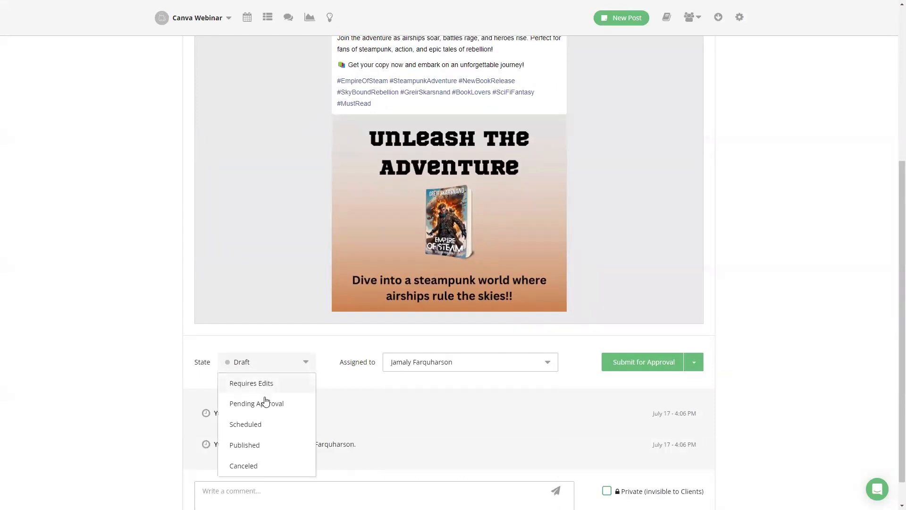
click(268, 403)
- Begin a comment on the post that mentions the assigned team member
scroll(367, 410, down, 2)
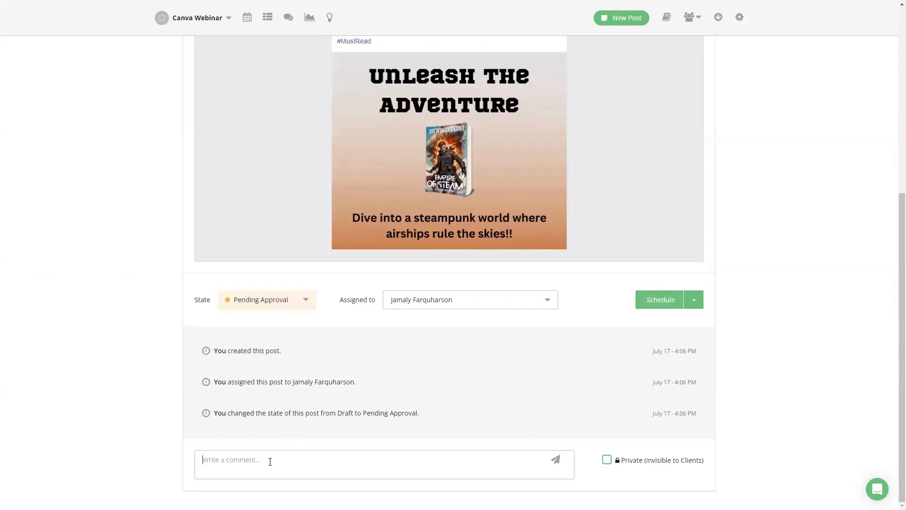
text(@jama)
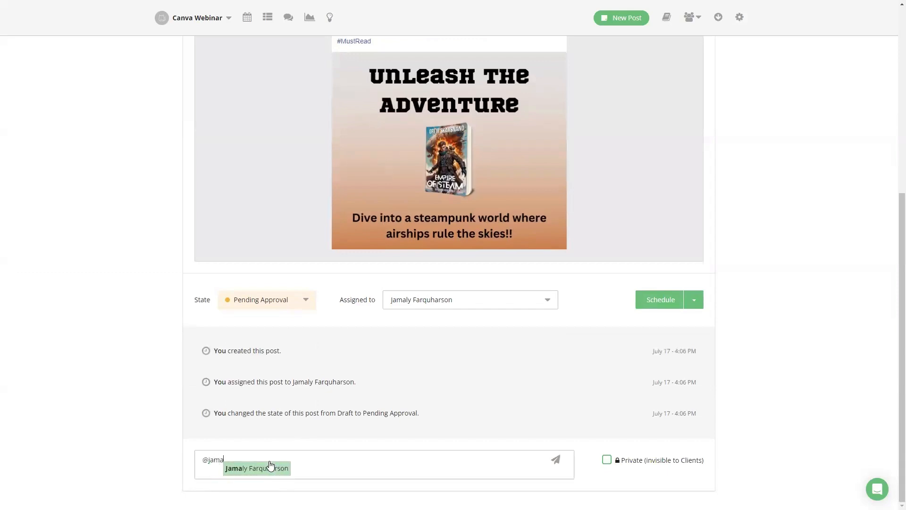
click(270, 469)
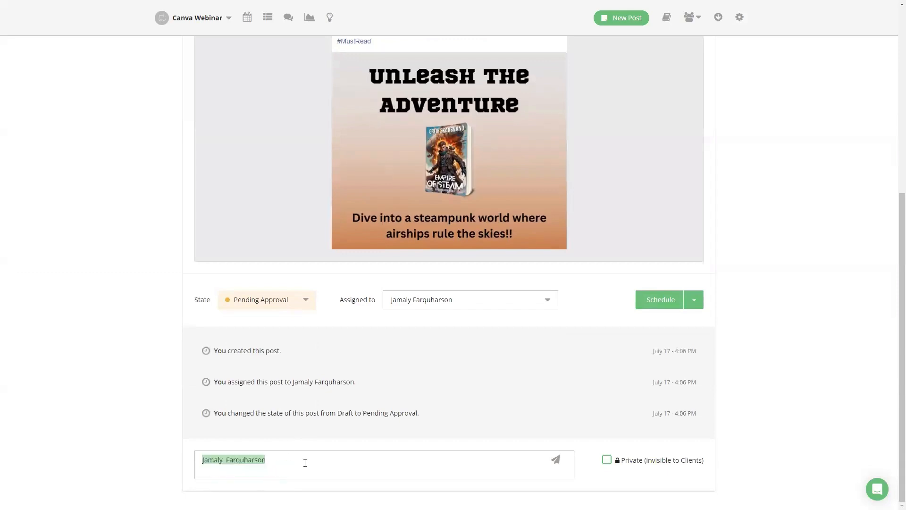